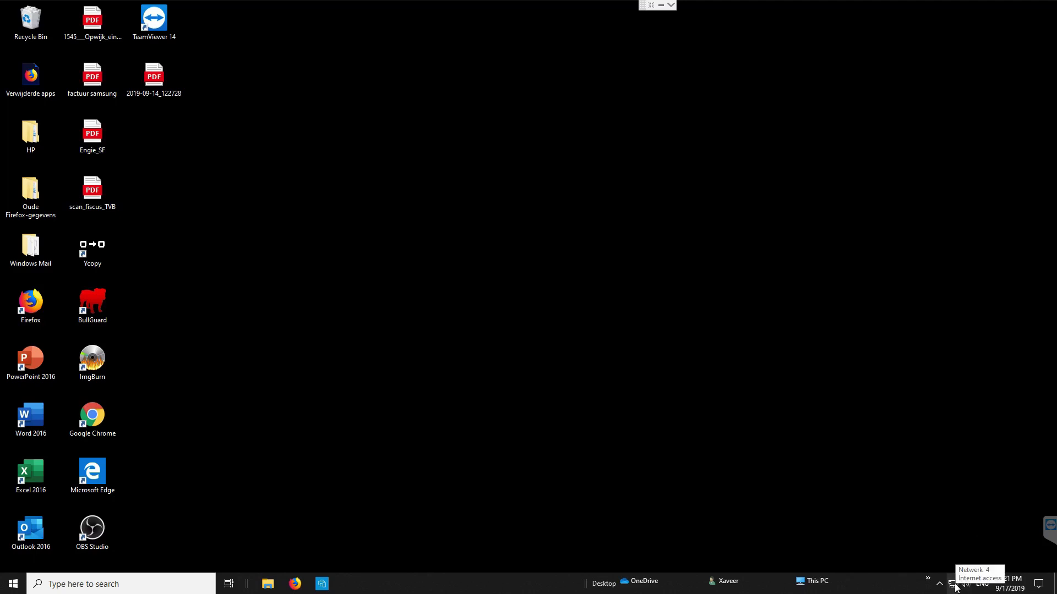
# - Open Network & Internet settings from the network tray icon's menu
pyautogui.rightClick(954, 587)
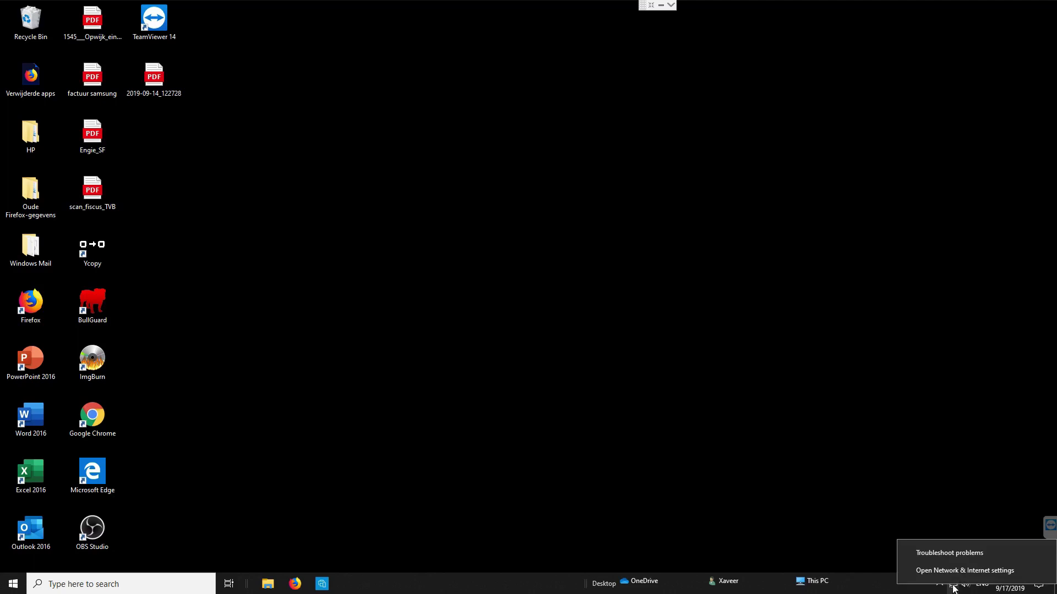
pyautogui.click(954, 573)
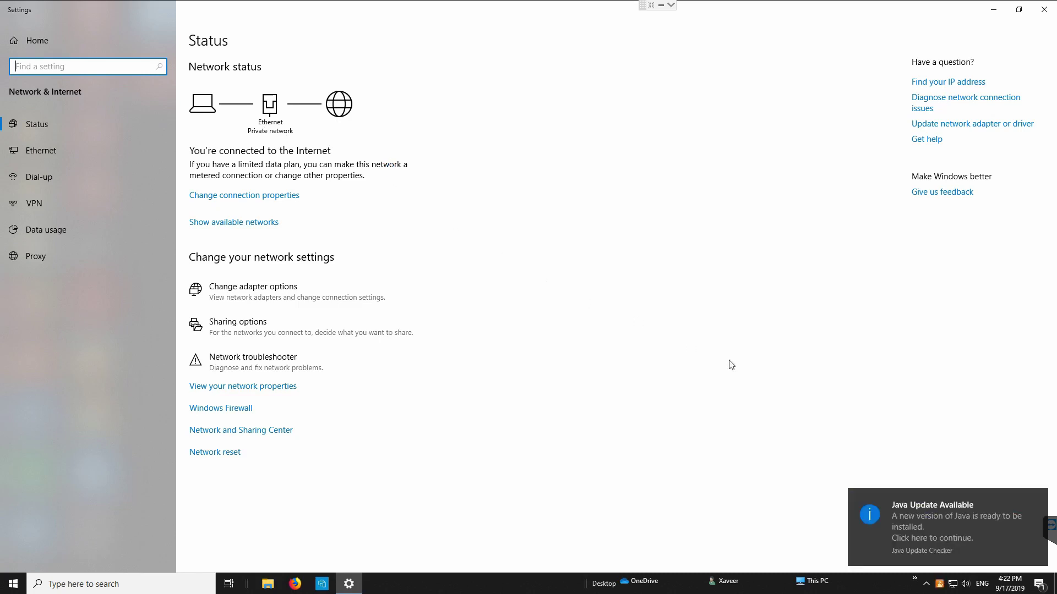
# - Dismiss the Java Update Available notification
pyautogui.click(1037, 499)
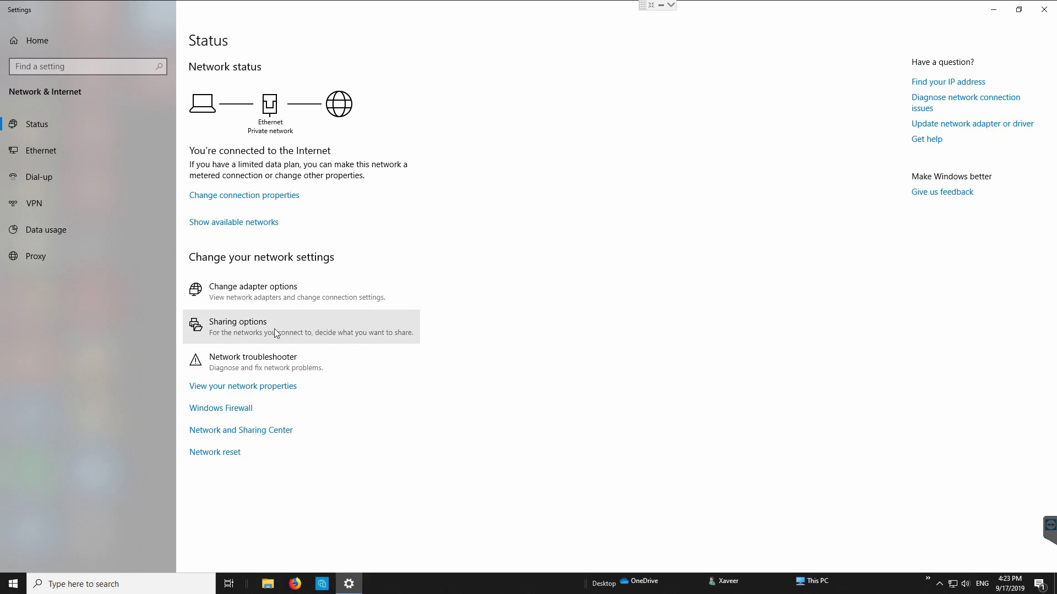
# - Review All Networks in Advanced sharing settings, confirming password protected sharing is off, then close it
pyautogui.click(227, 325)
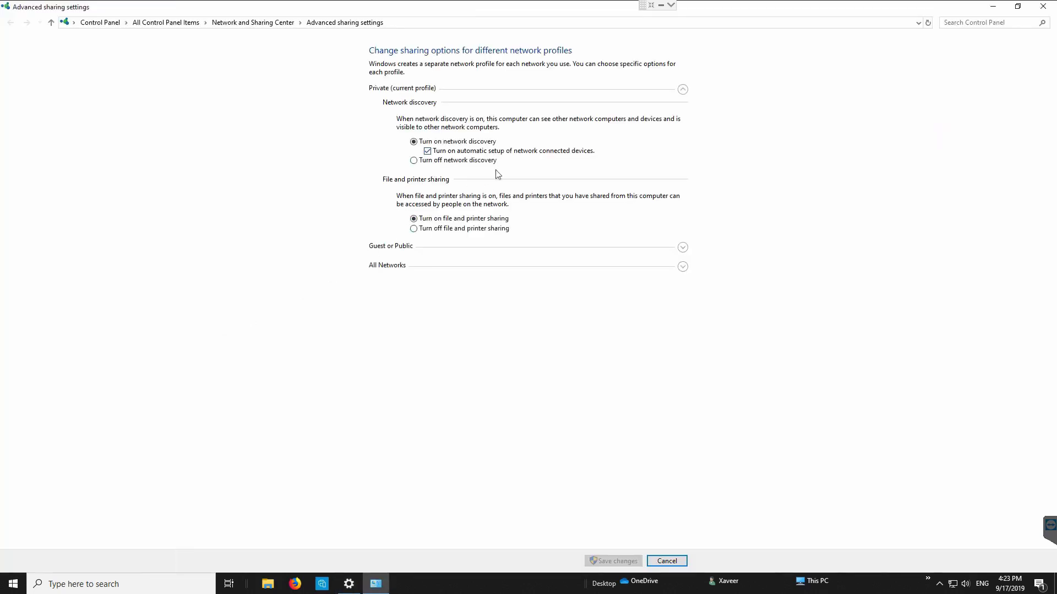
pyautogui.click(683, 267)
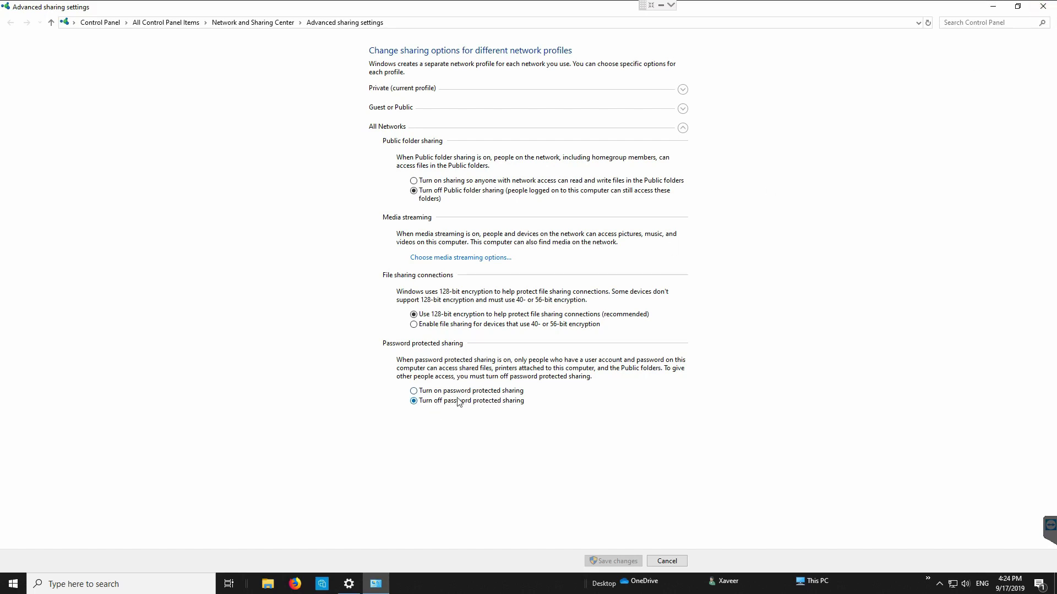
pyautogui.click(1043, 7)
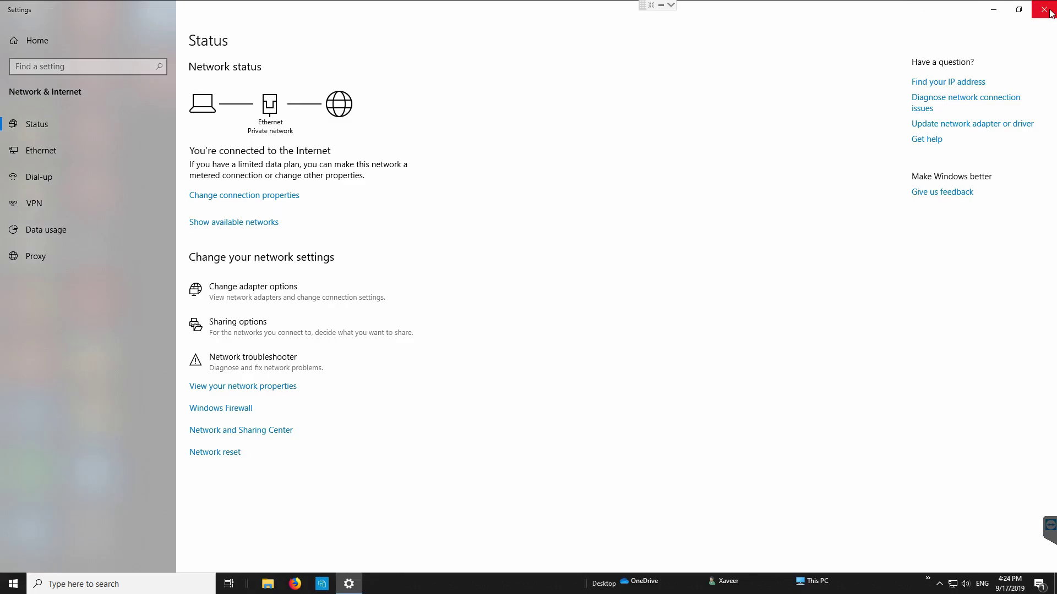
# - Close the network window and go to Settings > Devices > Printers & scanners
pyautogui.click(1044, 9)
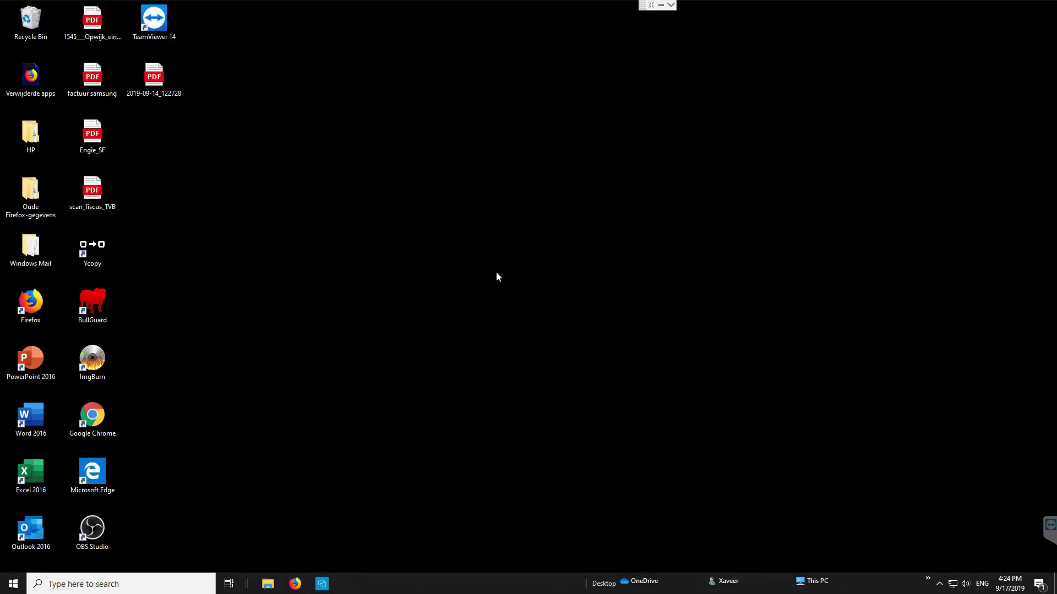
pyautogui.click(8, 588)
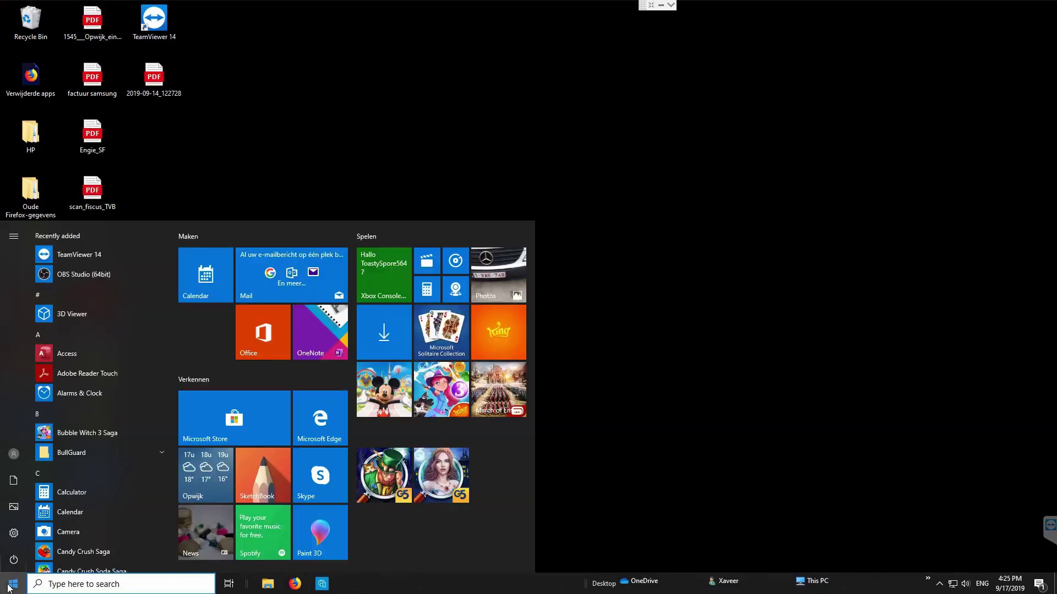
pyautogui.click(16, 536)
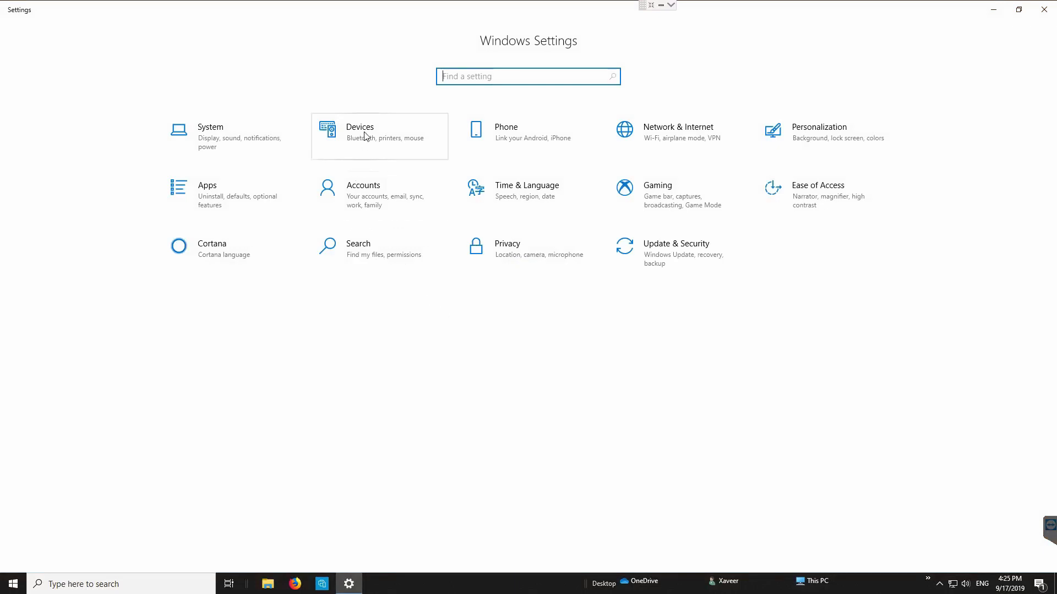
pyautogui.click(364, 135)
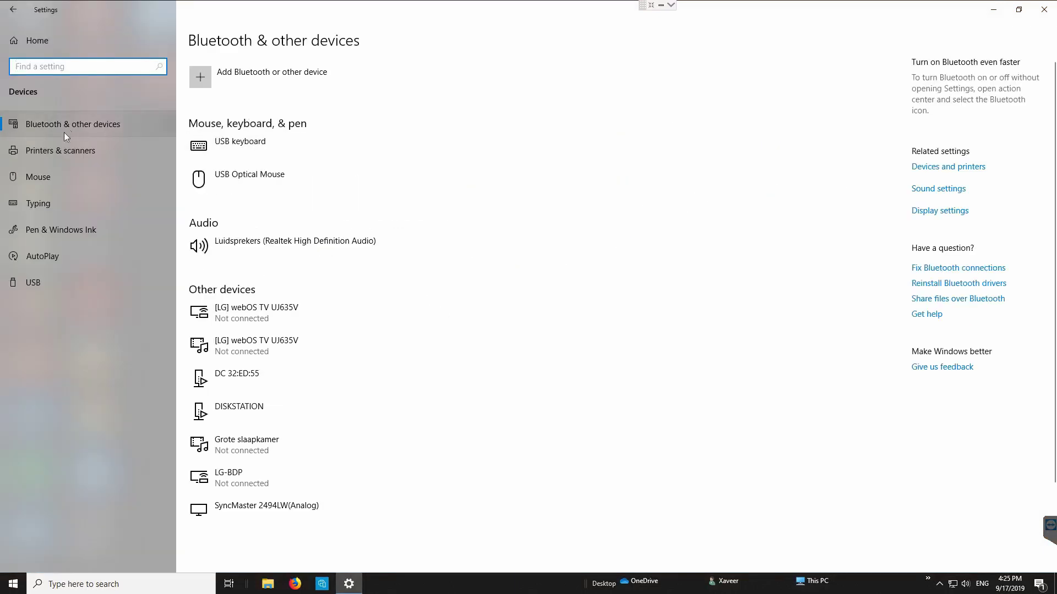
pyautogui.click(59, 153)
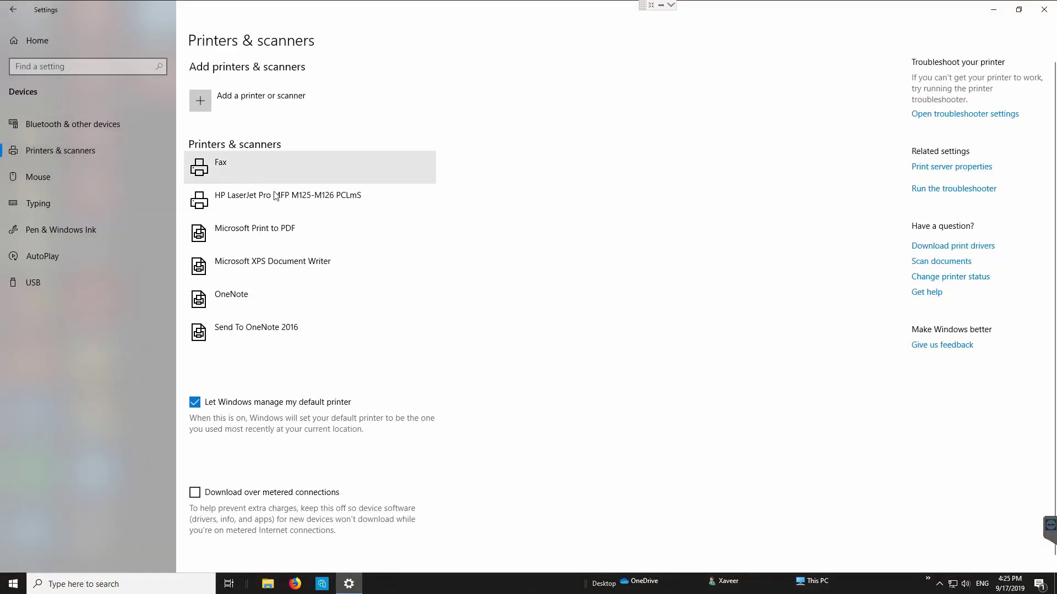
# - Open Printer properties for the HP LaserJet Pro MFP M125-M126 PCLmS
pyautogui.click(319, 200)
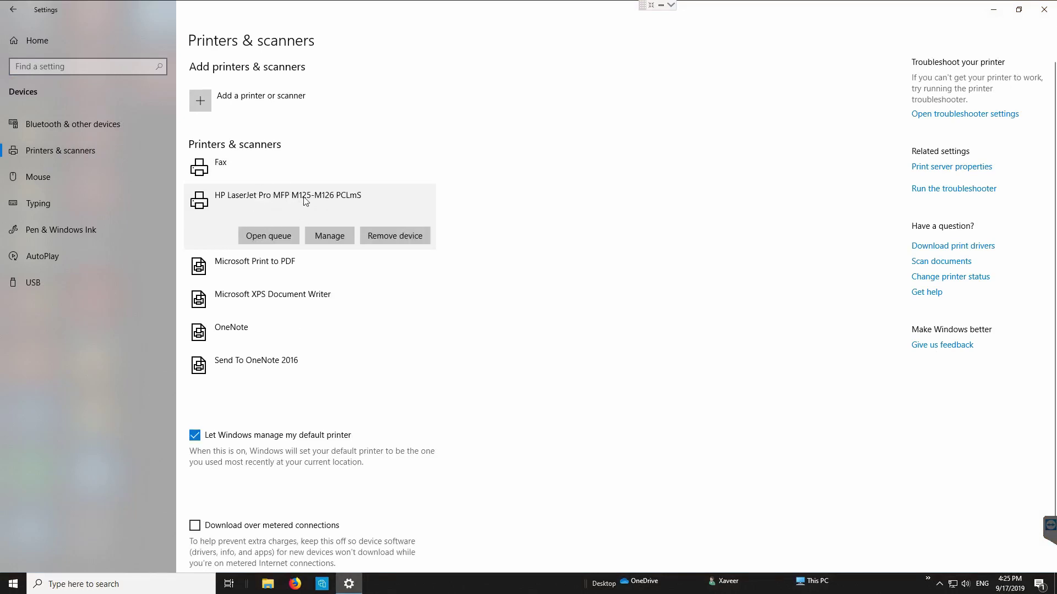
pyautogui.click(328, 236)
pyautogui.click(68, 245)
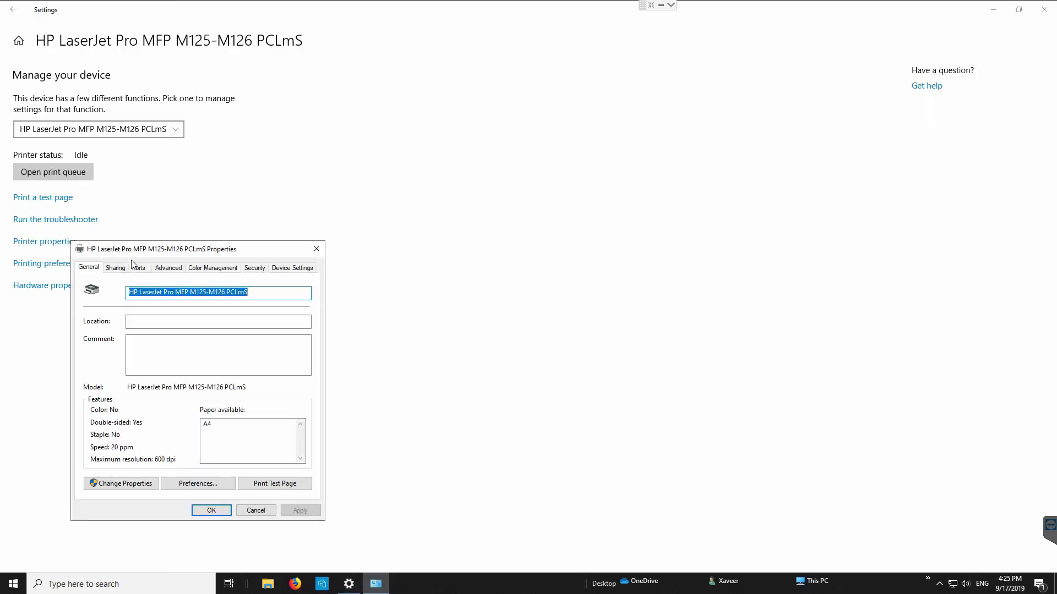
# - On the Sharing tab, enable Share this printer with share name 'HP LaserJet Downstairs' and apply
pyautogui.click(120, 269)
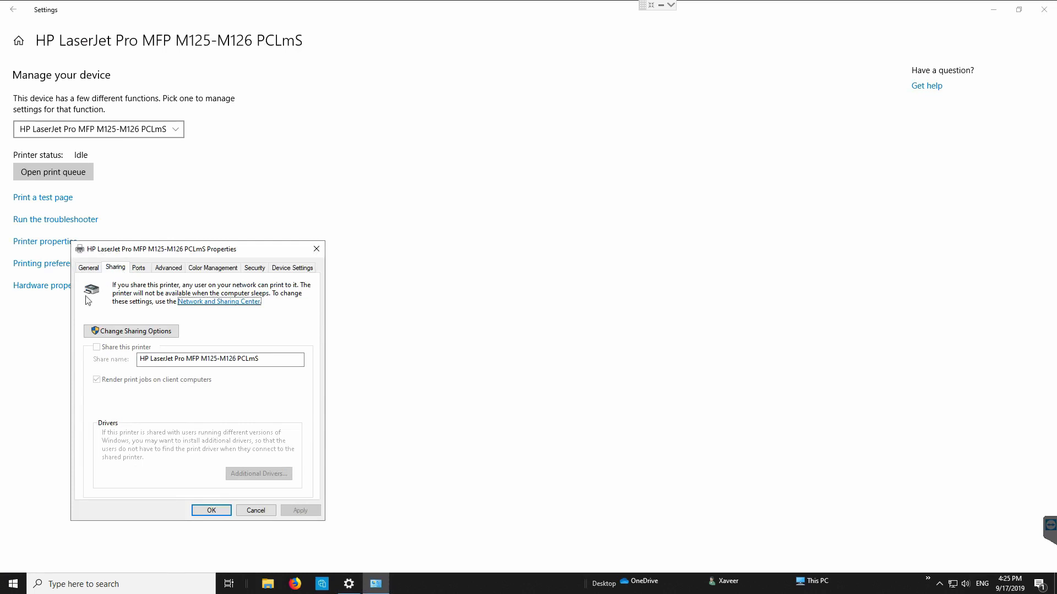
pyautogui.click(97, 333)
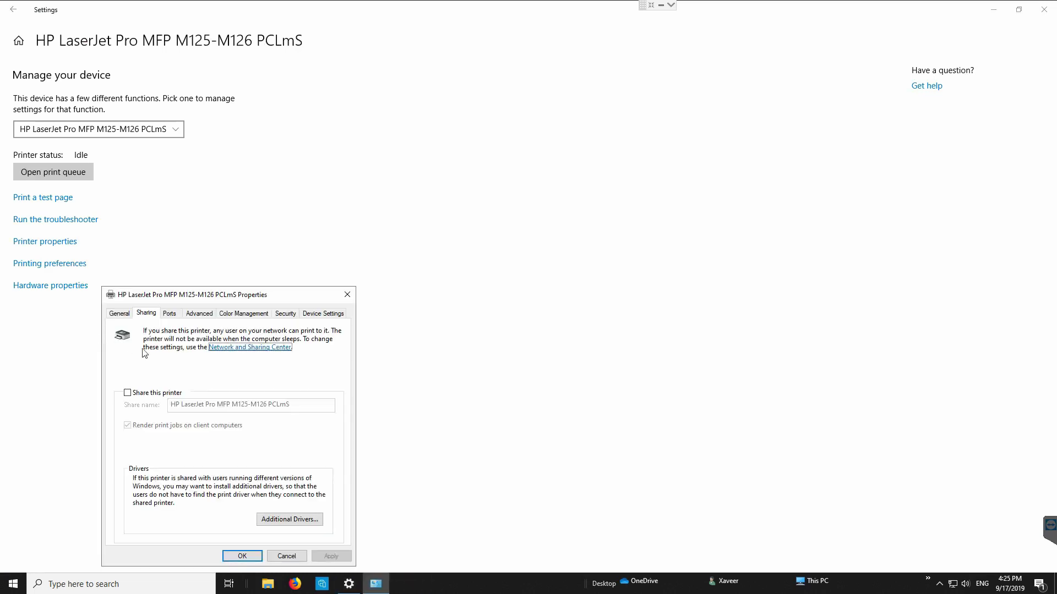
pyautogui.click(128, 395)
pyautogui.click(311, 409)
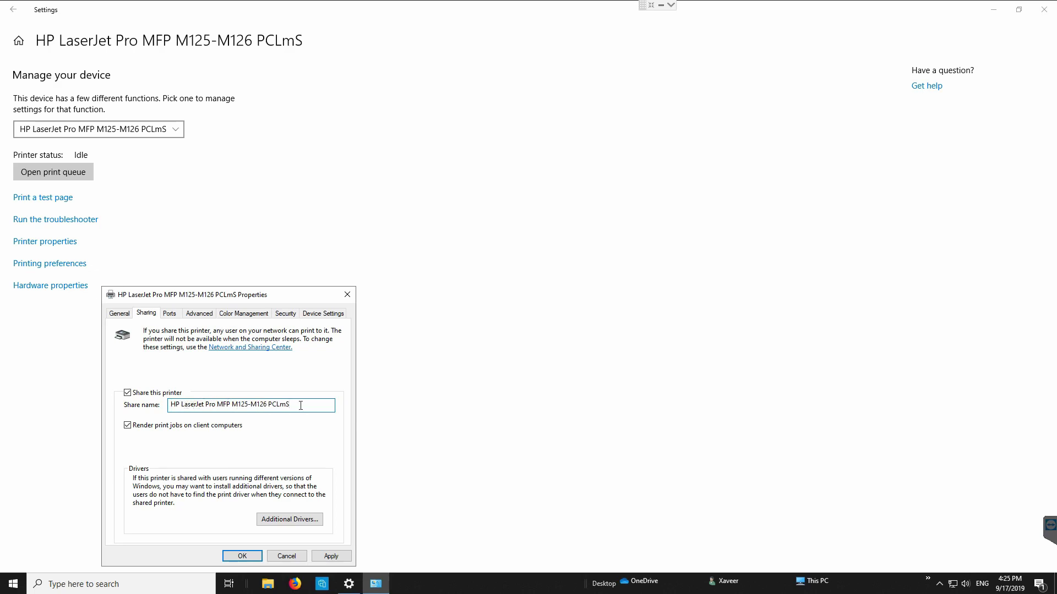
pyautogui.moveTo(300, 406); pyautogui.dragTo(209, 426)
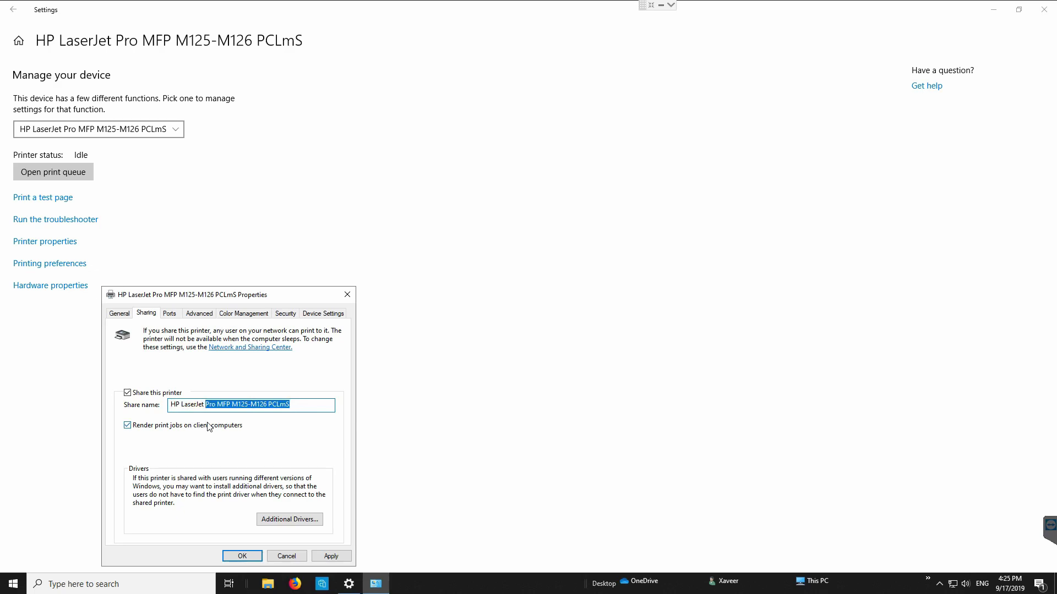
pyautogui.write('Dekst')
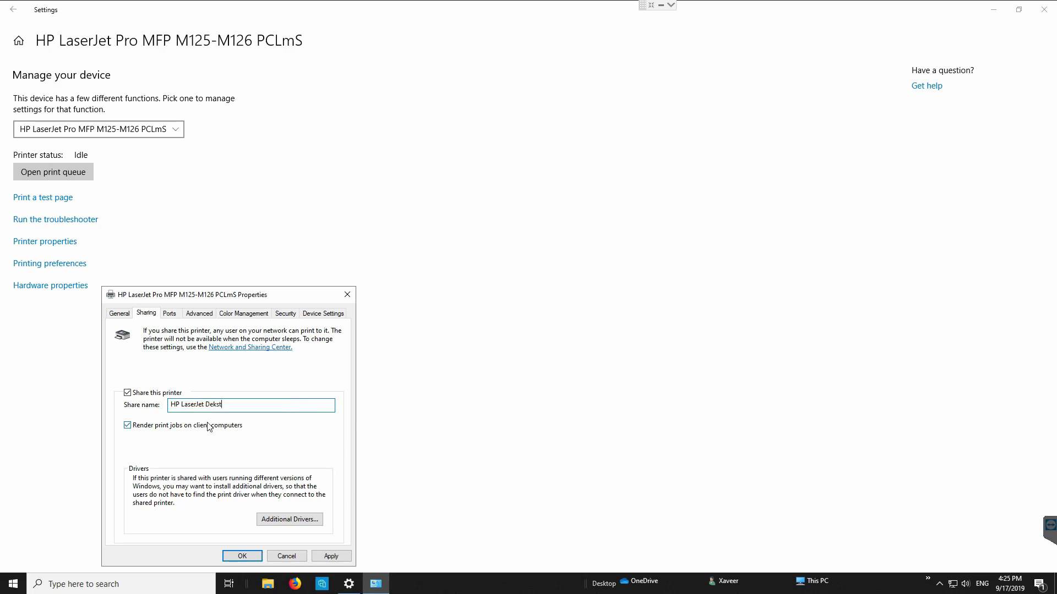
pyautogui.press('BackSpace')
pyautogui.press('BackSpace')
pyautogui.press('BackSpace')
pyautogui.write('ownstairs')
pyautogui.moveTo(253, 298); pyautogui.dragTo(315, 197)
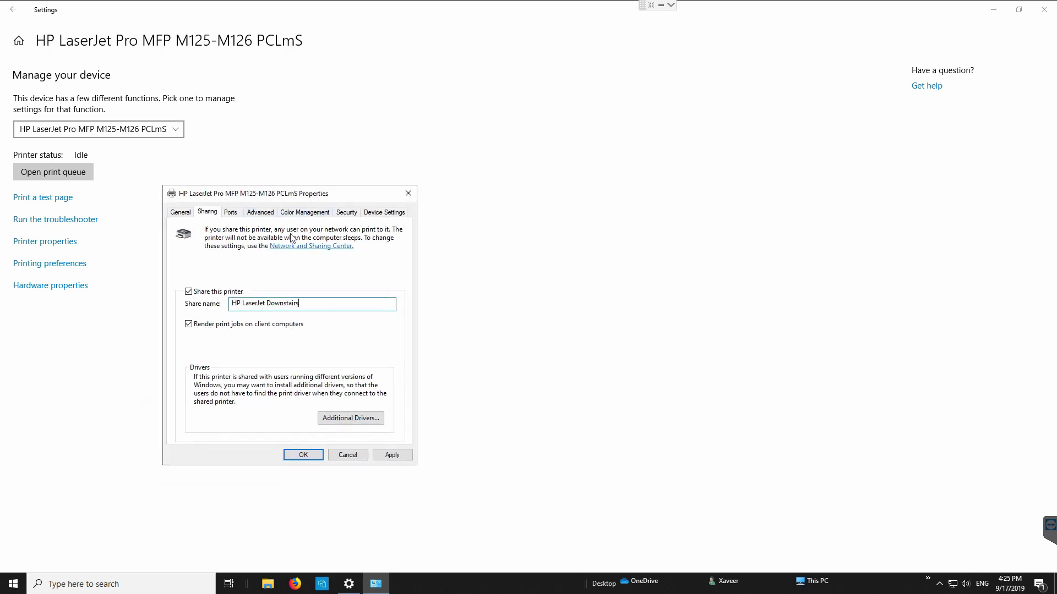
pyautogui.click(391, 457)
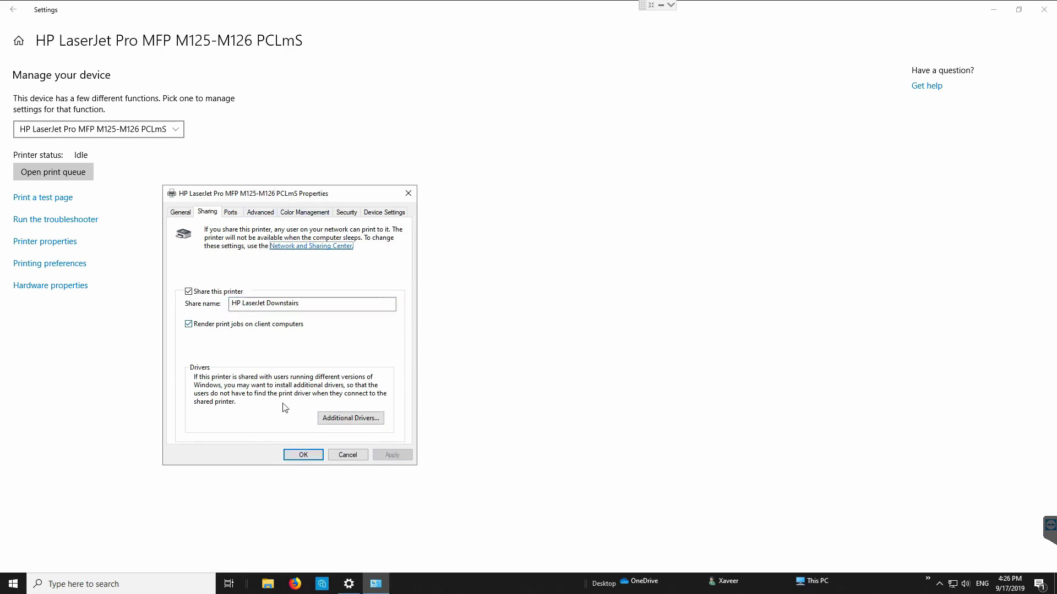
# - Confirm the printer Properties with OK and close the Settings window
pyautogui.click(303, 455)
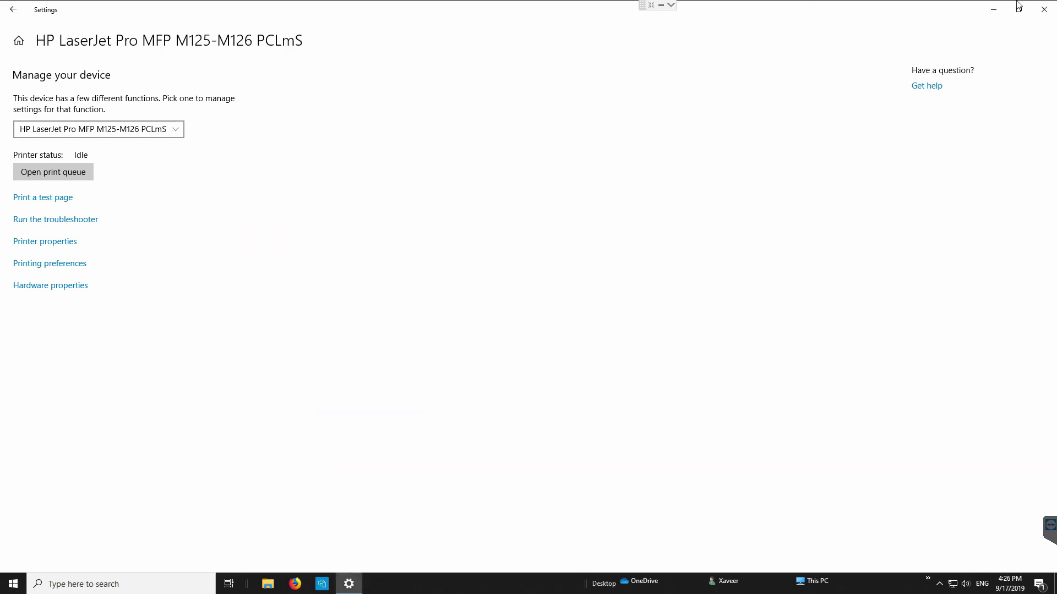
pyautogui.click(1045, 10)
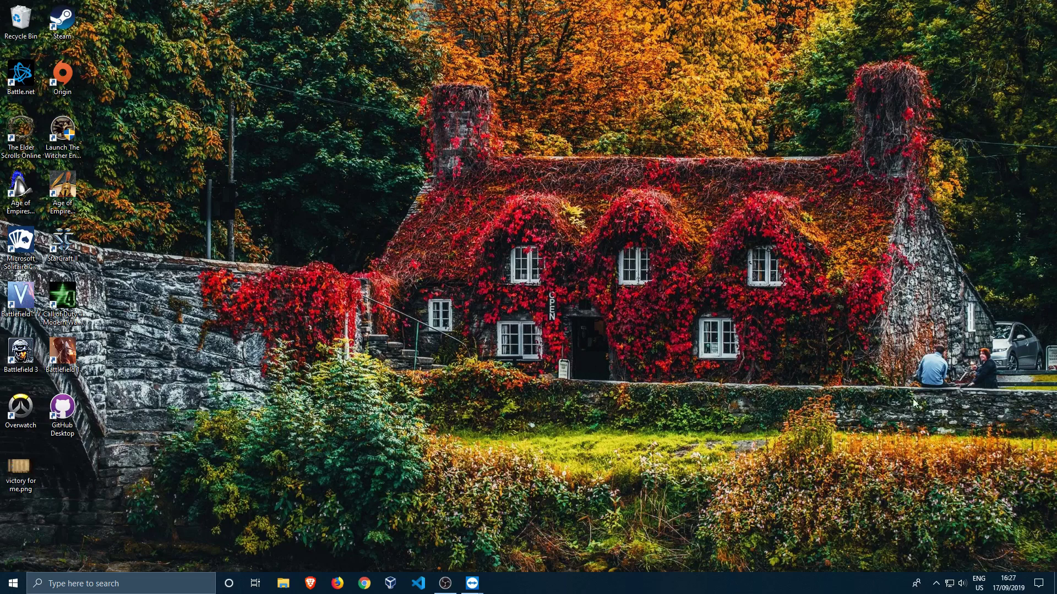
# - Reopen Network & Internet settings, verify the Ethernet connection is Private, and close Settings
pyautogui.rightClick(951, 587)
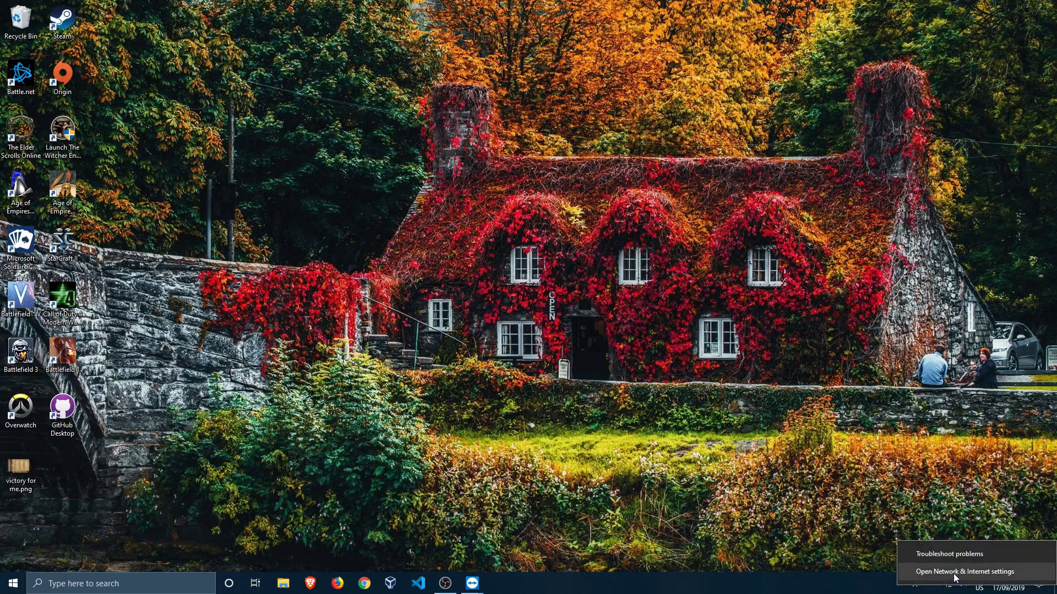
pyautogui.click(955, 573)
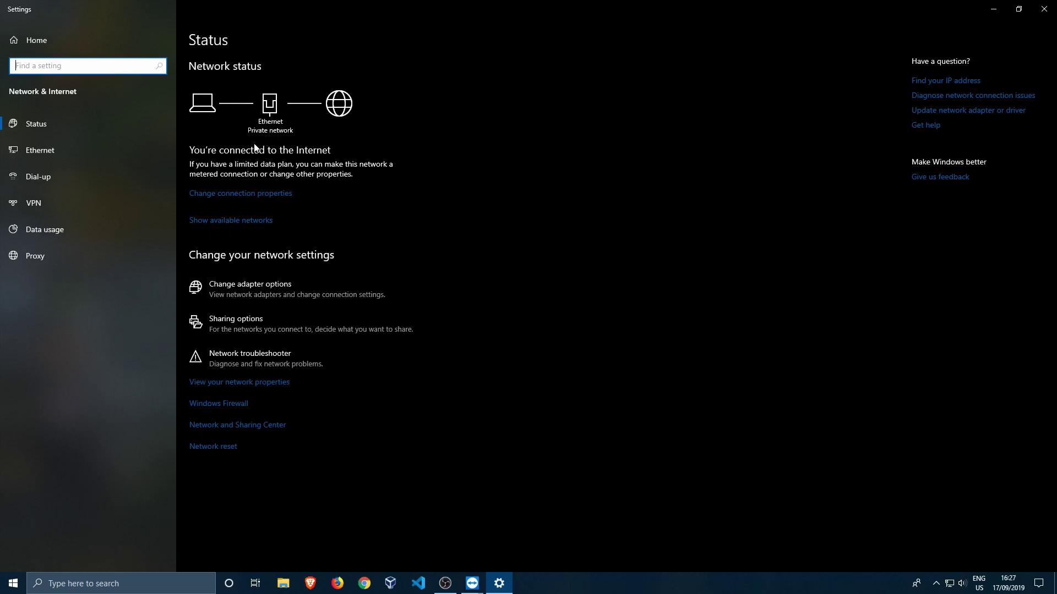
pyautogui.click(245, 194)
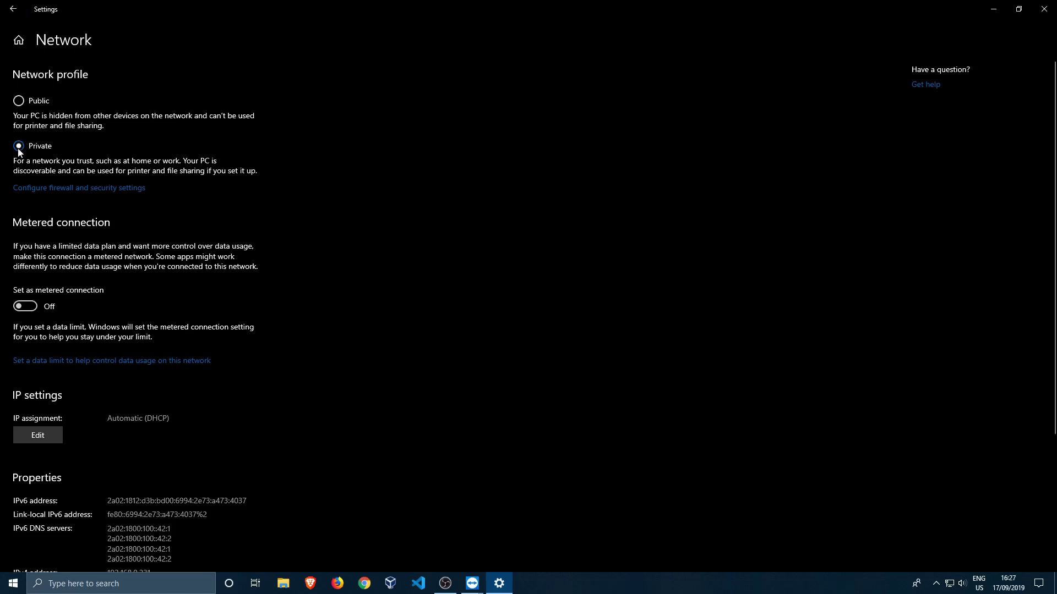
pyautogui.click(13, 8)
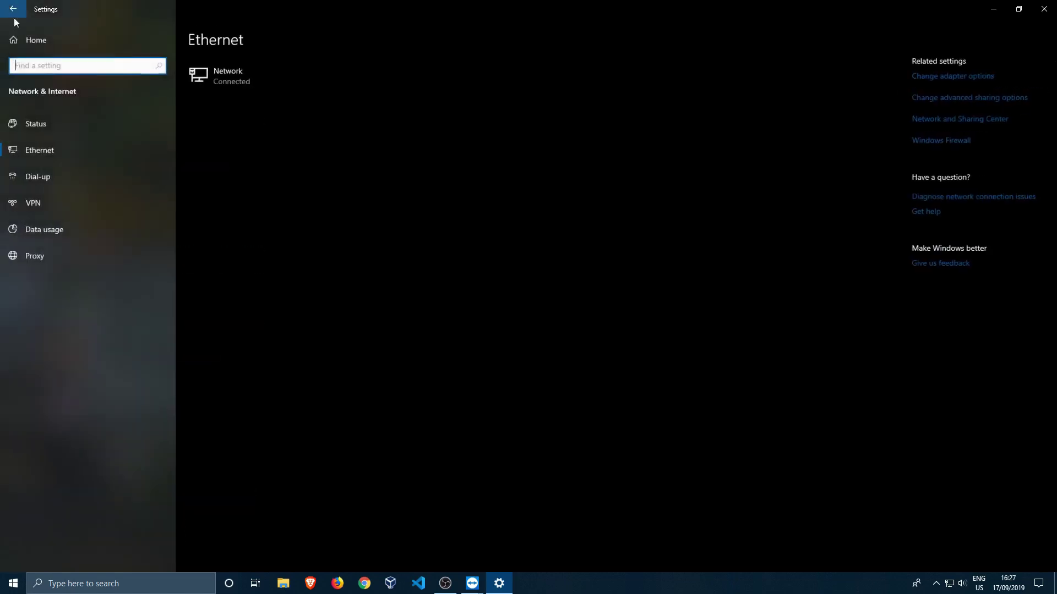
pyautogui.click(13, 9)
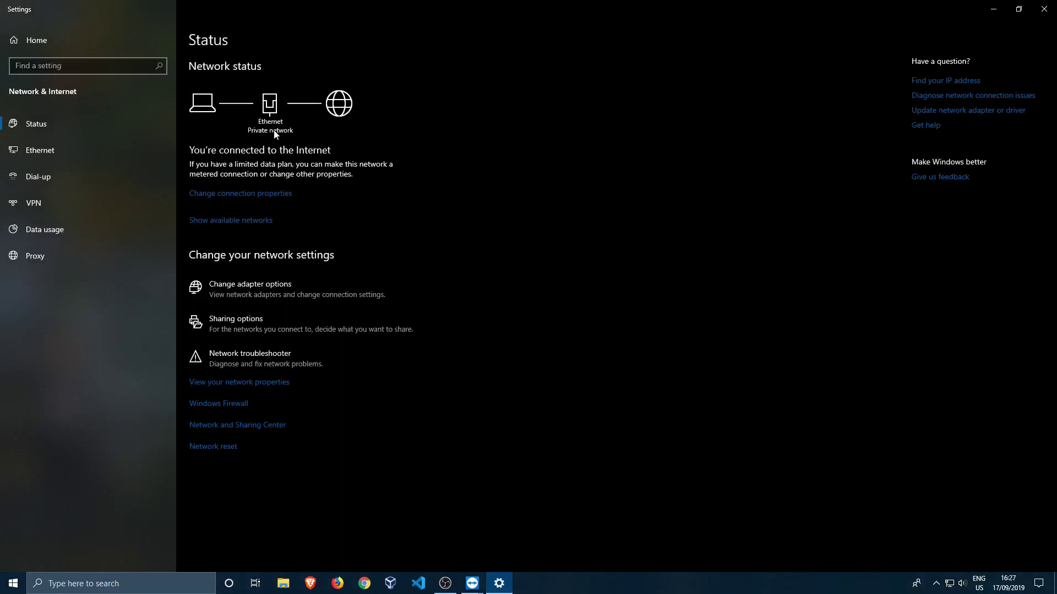
pyautogui.click(1044, 10)
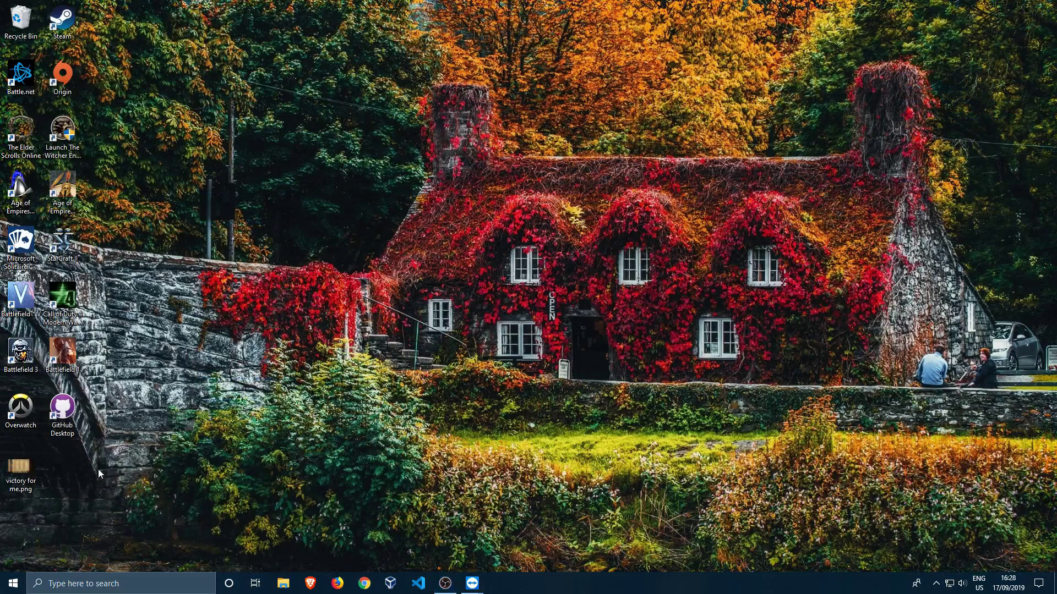
# - In Settings > Devices > Printers & scanners, start an Add a printer or scanner search
pyautogui.click(13, 582)
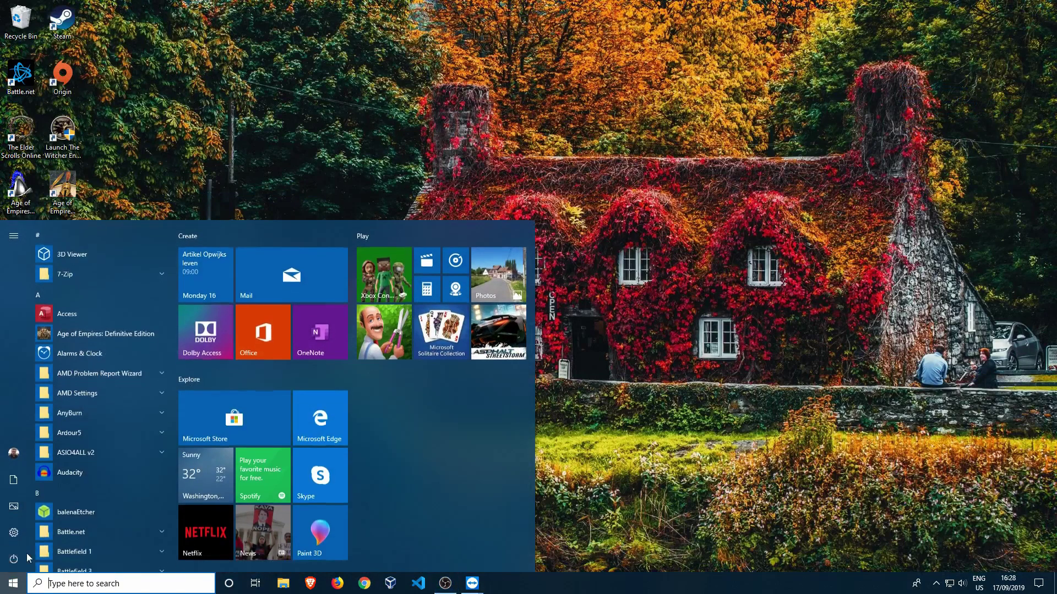
pyautogui.click(14, 533)
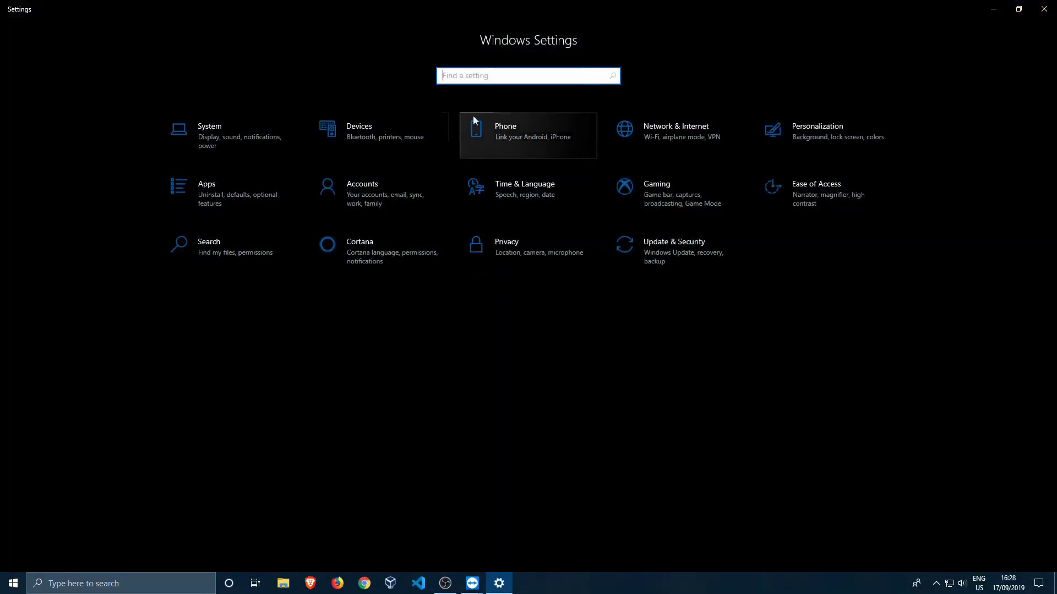
pyautogui.click(362, 138)
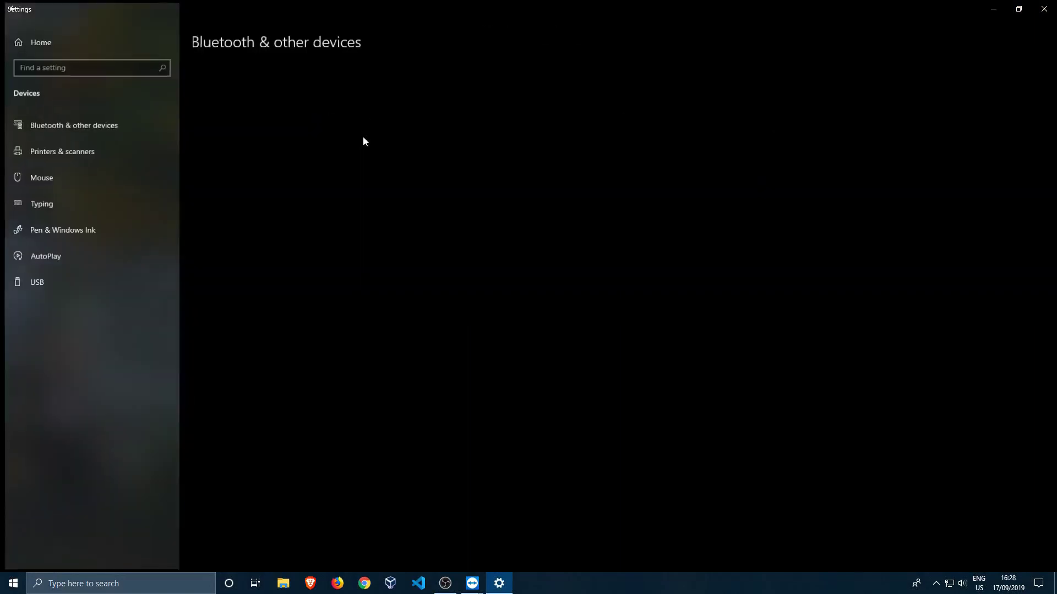
pyautogui.click(50, 155)
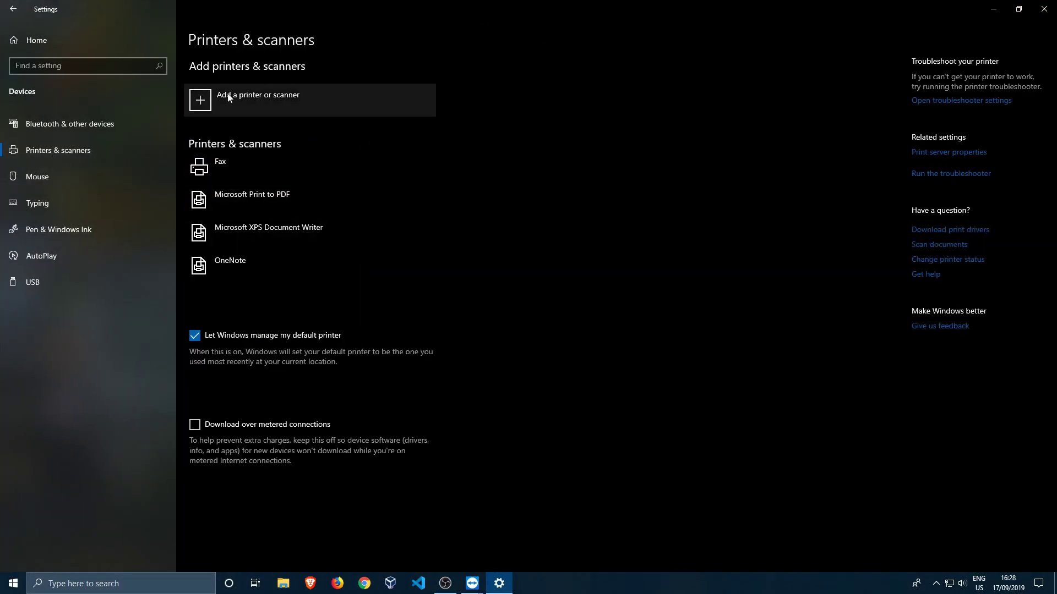
pyautogui.click(254, 98)
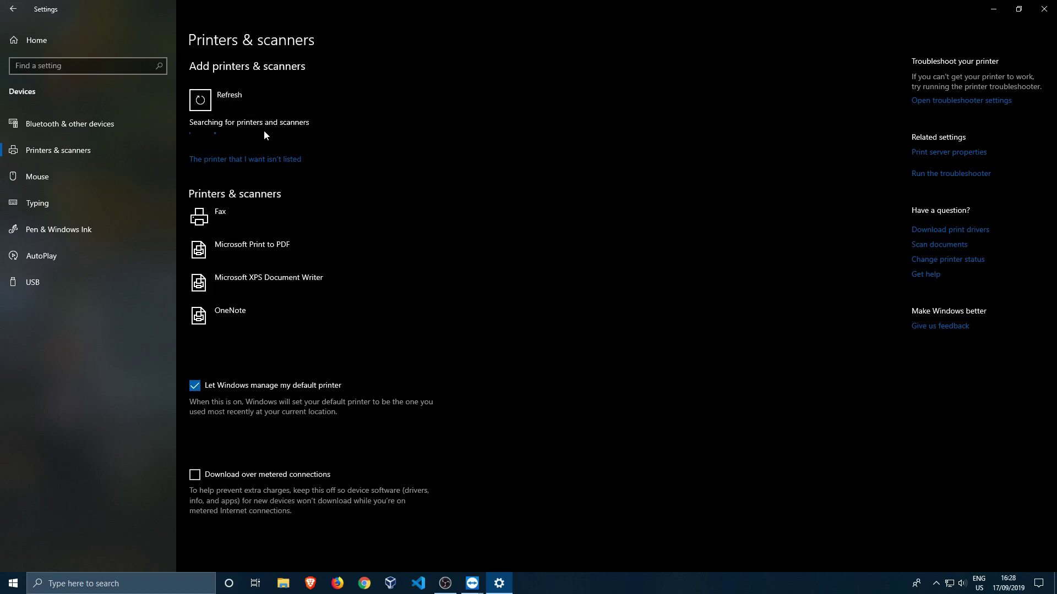
# - Choose 'Select a shared printer by name' and browse the network, which lists no items
pyautogui.click(273, 159)
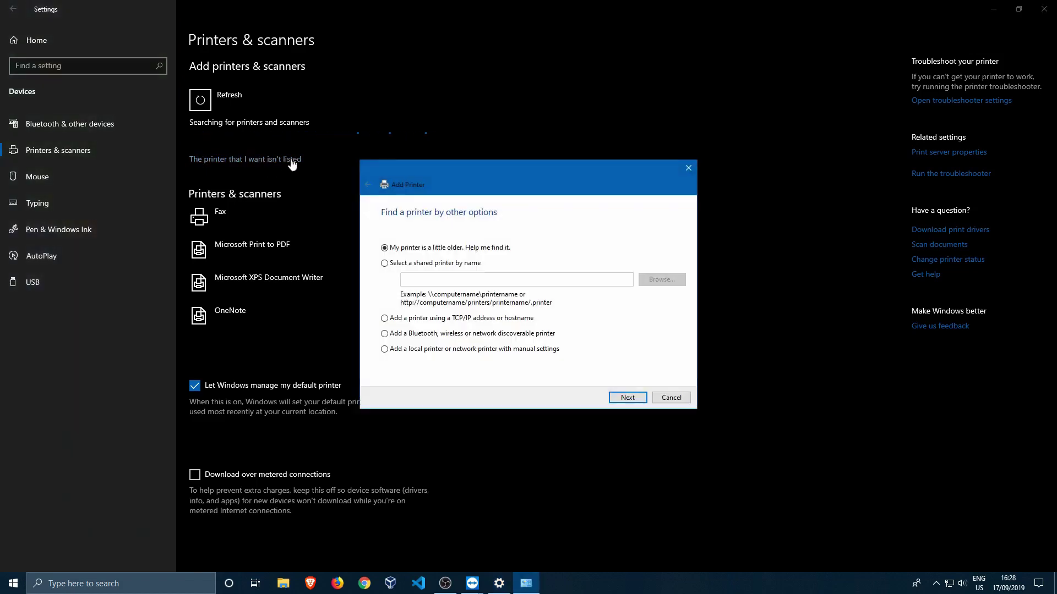
pyautogui.click(386, 267)
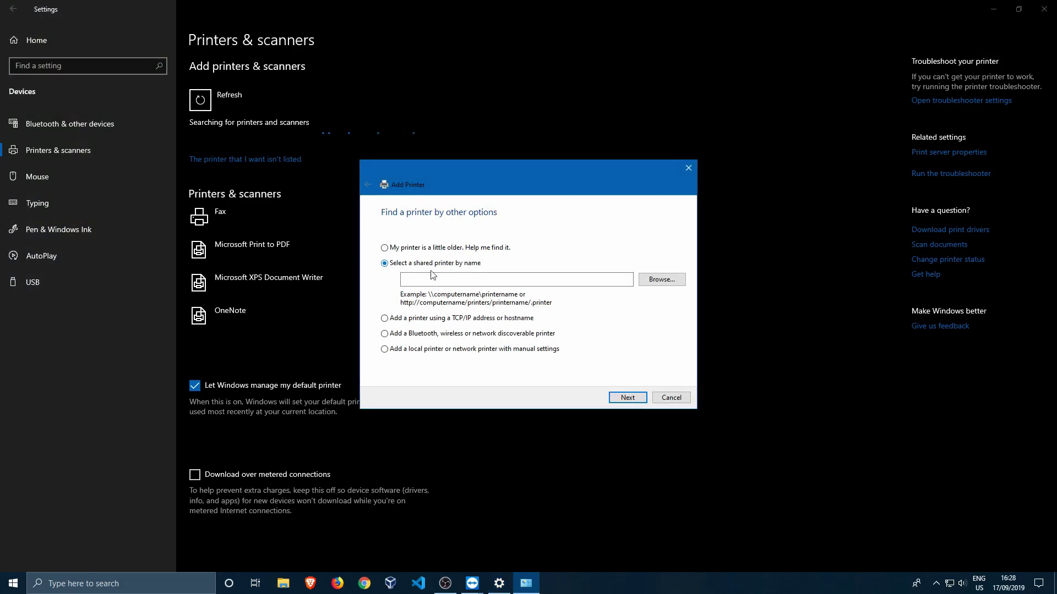
pyautogui.click(661, 280)
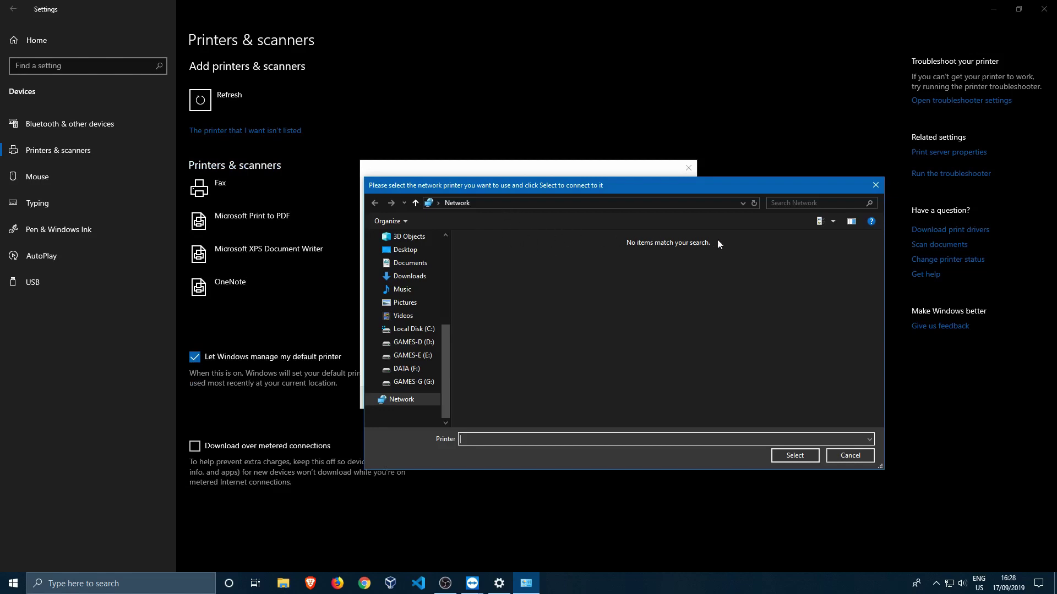
pyautogui.click(505, 205)
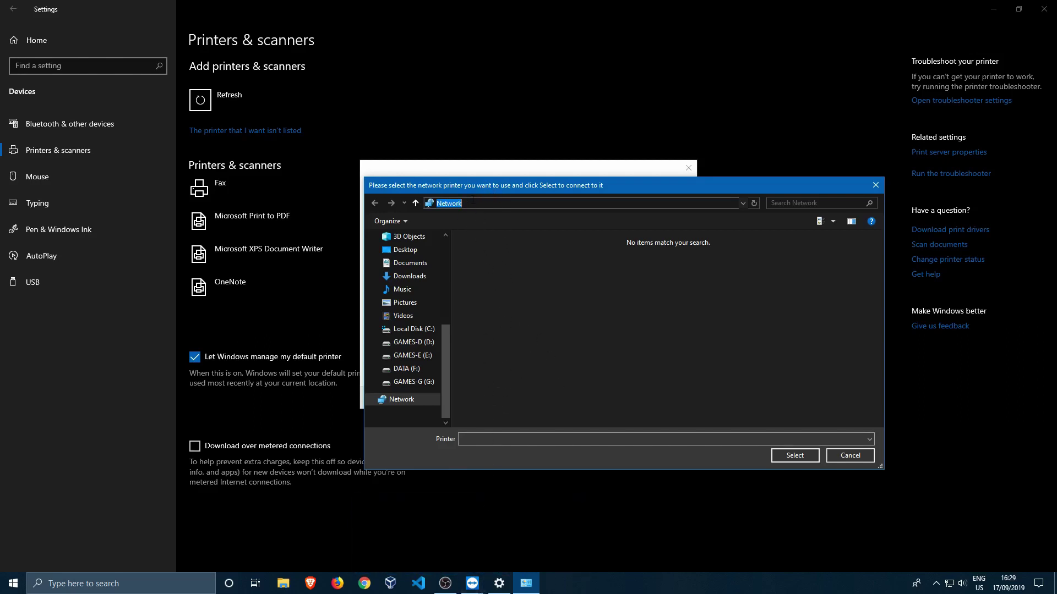
pyautogui.moveTo(471, 587)
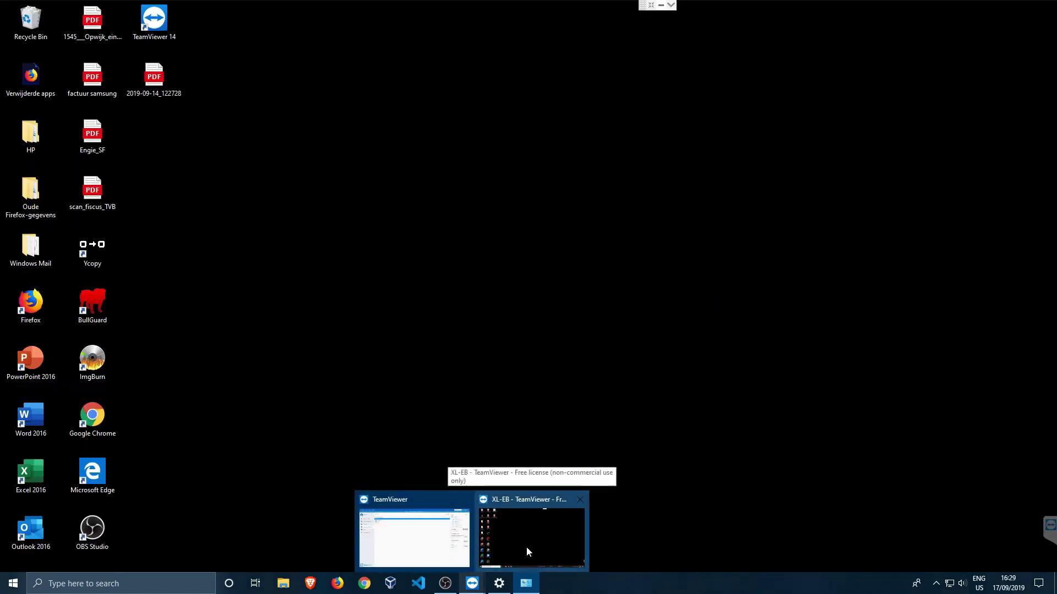
pyautogui.click(526, 547)
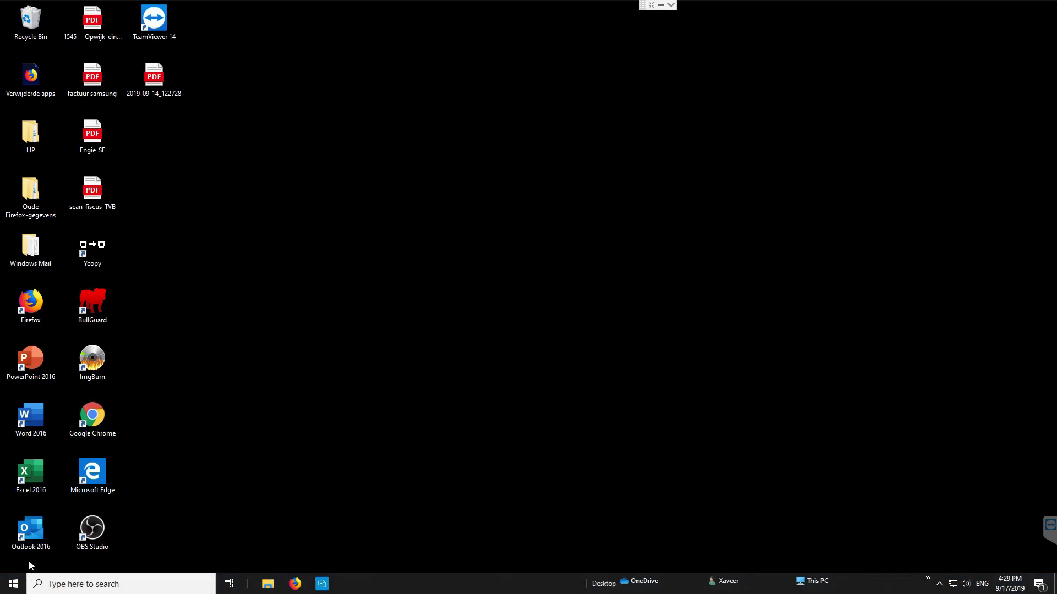
pyautogui.rightClick(13, 589)
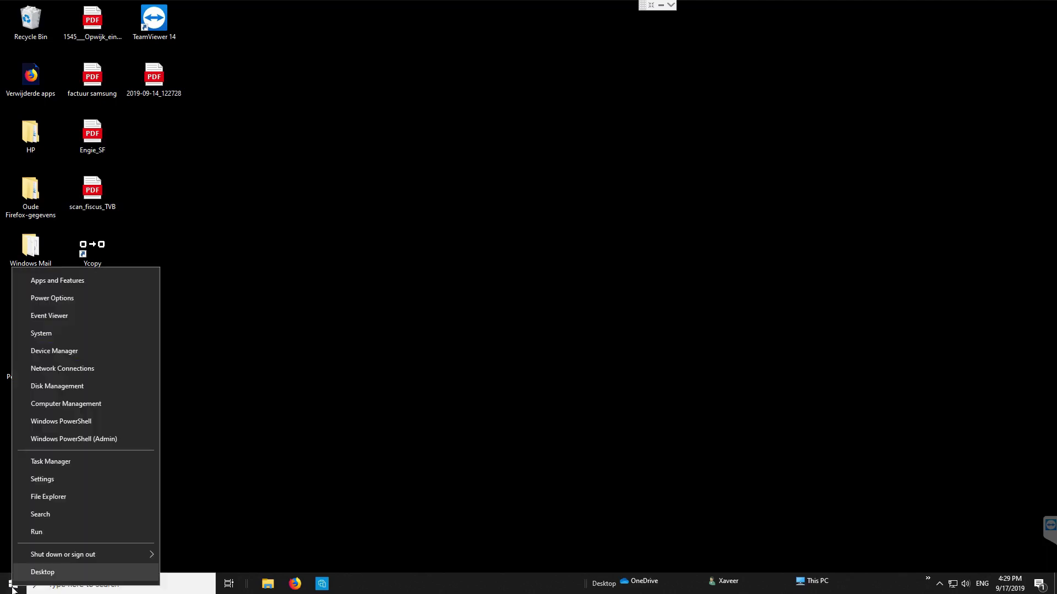
pyautogui.click(41, 332)
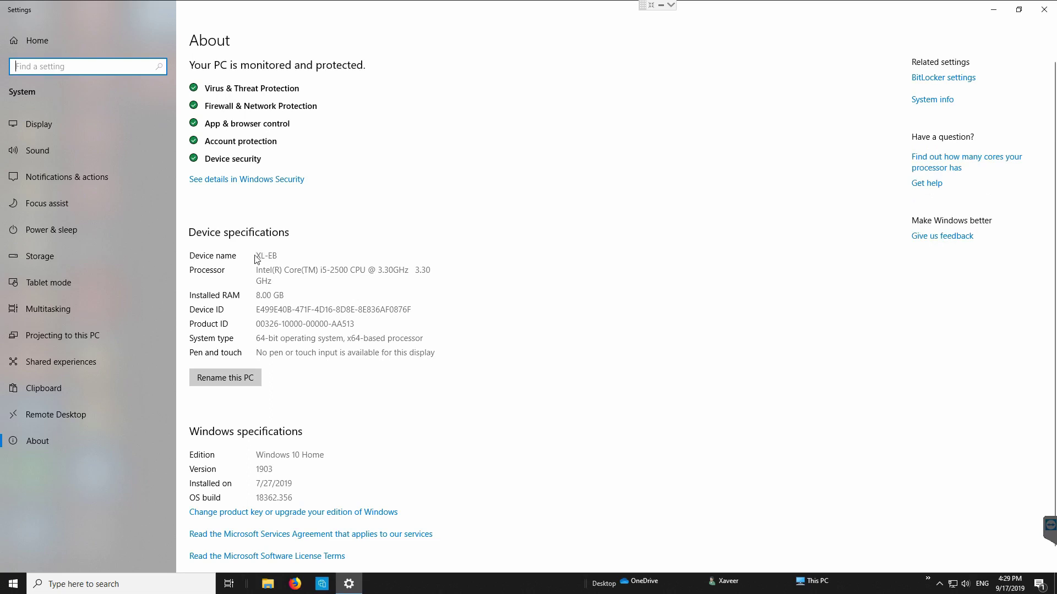
pyautogui.moveTo(257, 258); pyautogui.dragTo(280, 256)
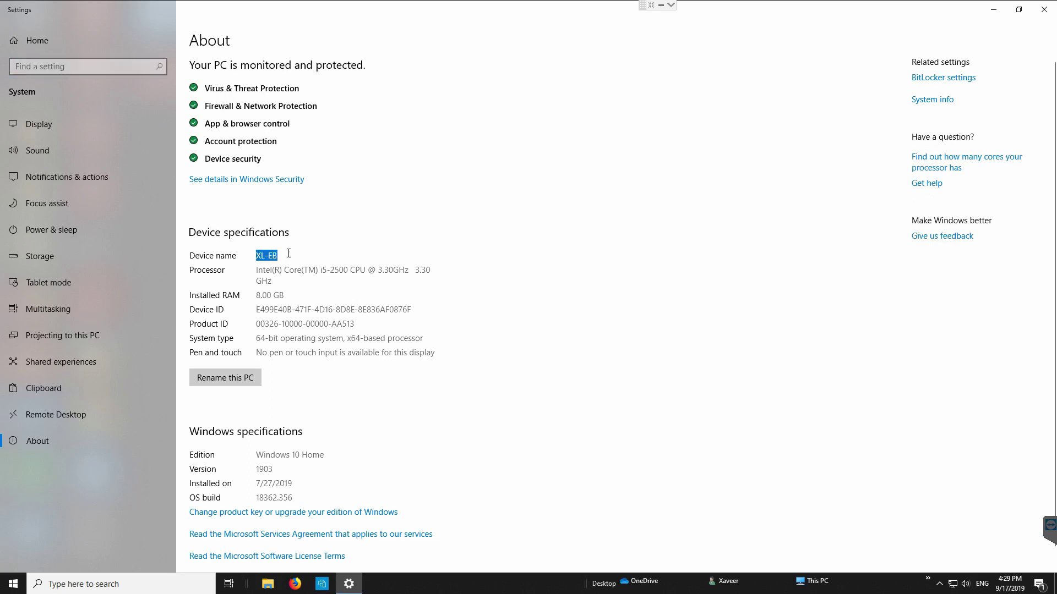
# - Navigate the printer browser to \\XL-EB and select the shared HP LaserJet Downstairs
pyautogui.click(660, 6)
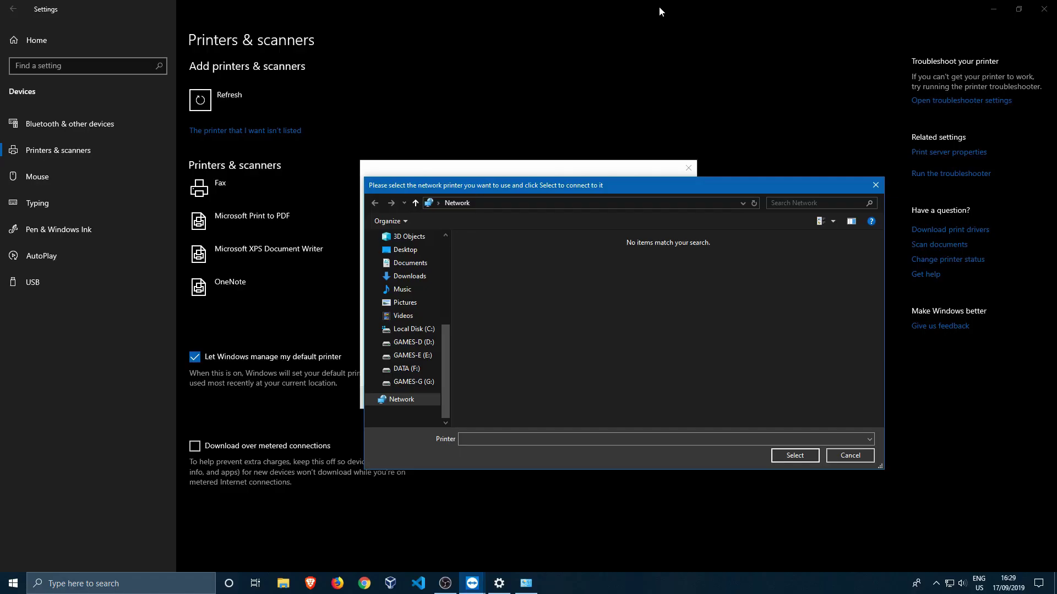
pyautogui.click(493, 202)
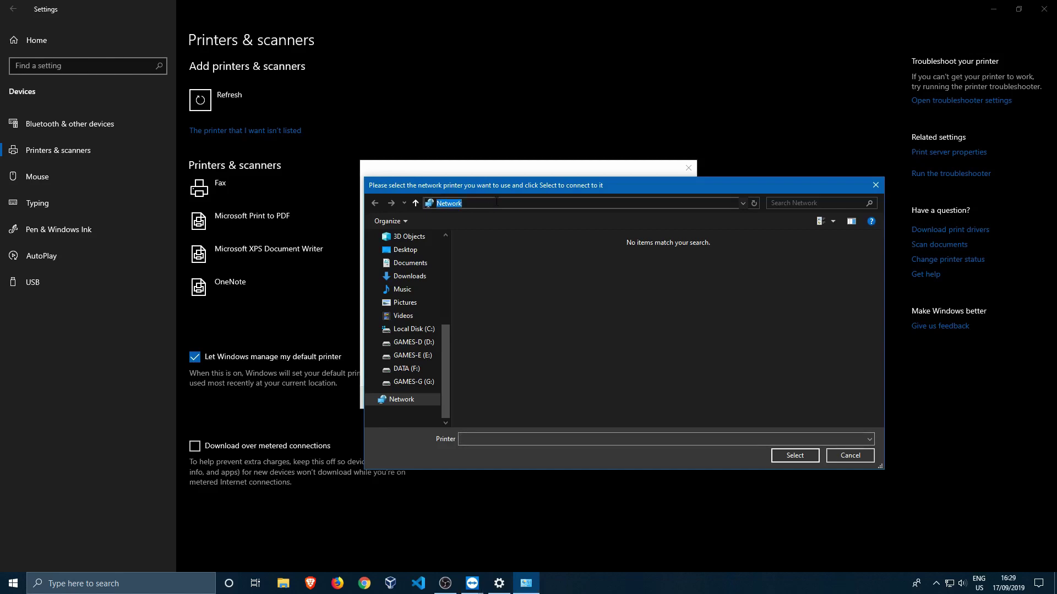
pyautogui.press('BackSpace')
pyautogui.write('\\\\')
pyautogui.write('XL-EB')
pyautogui.press('Return')
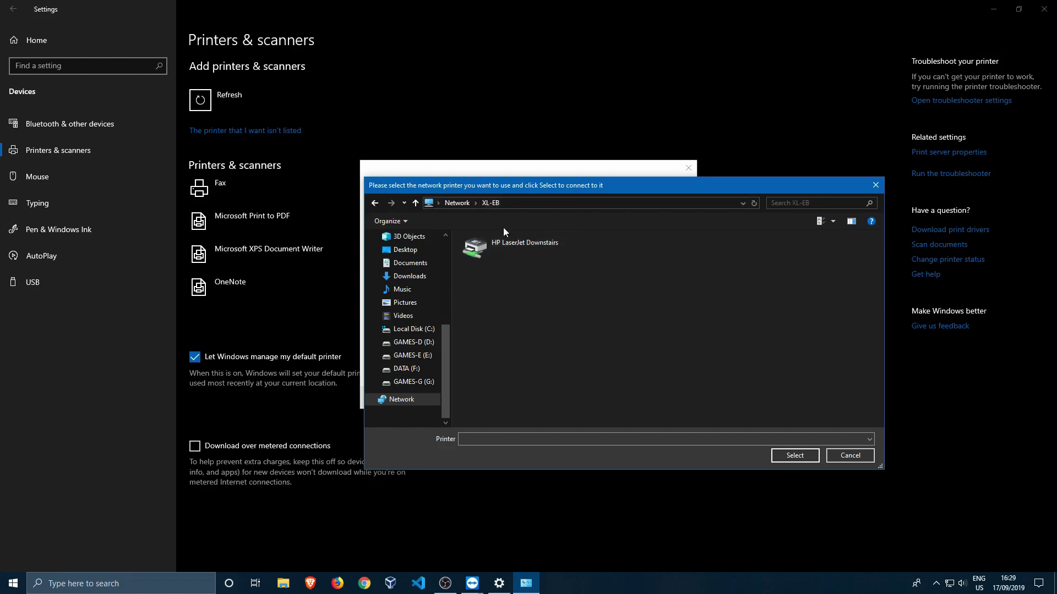
pyautogui.click(524, 253)
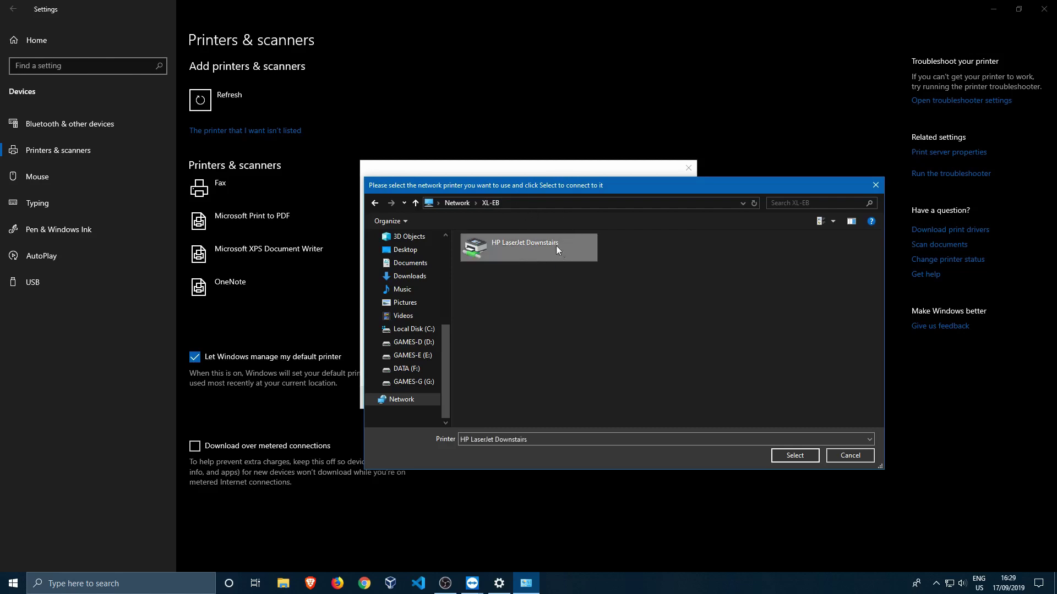